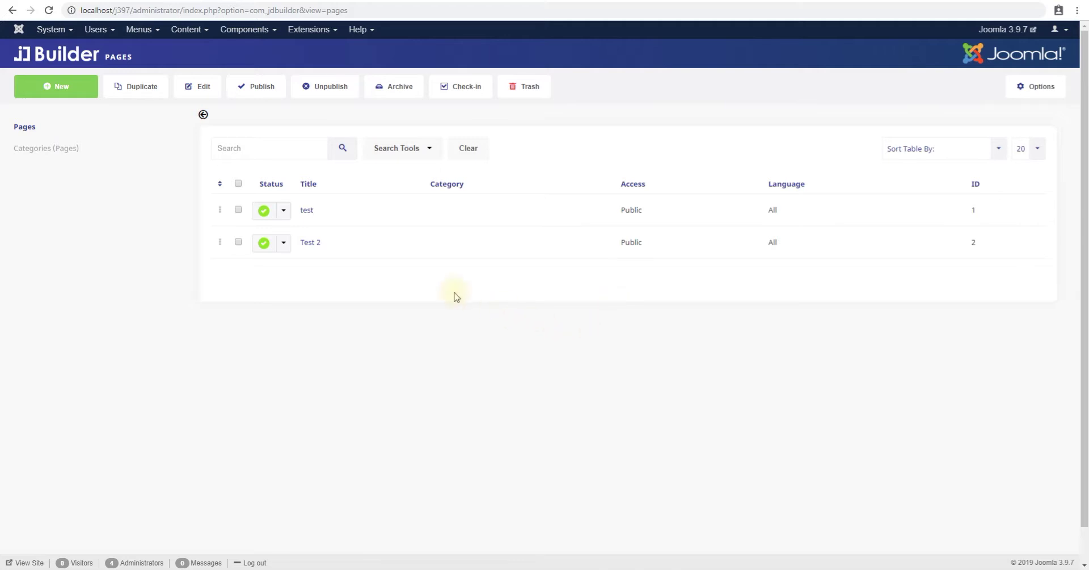
# - Open the Test 2 page, with its single Image element, in the JD Builder editor
pyautogui.click(310, 243)
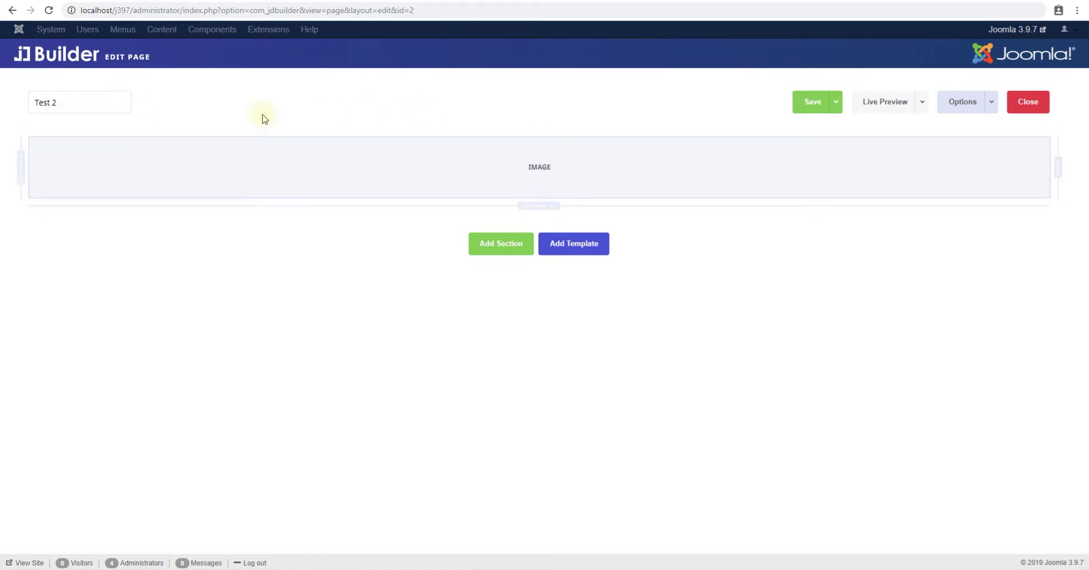
pyautogui.click(63, 111)
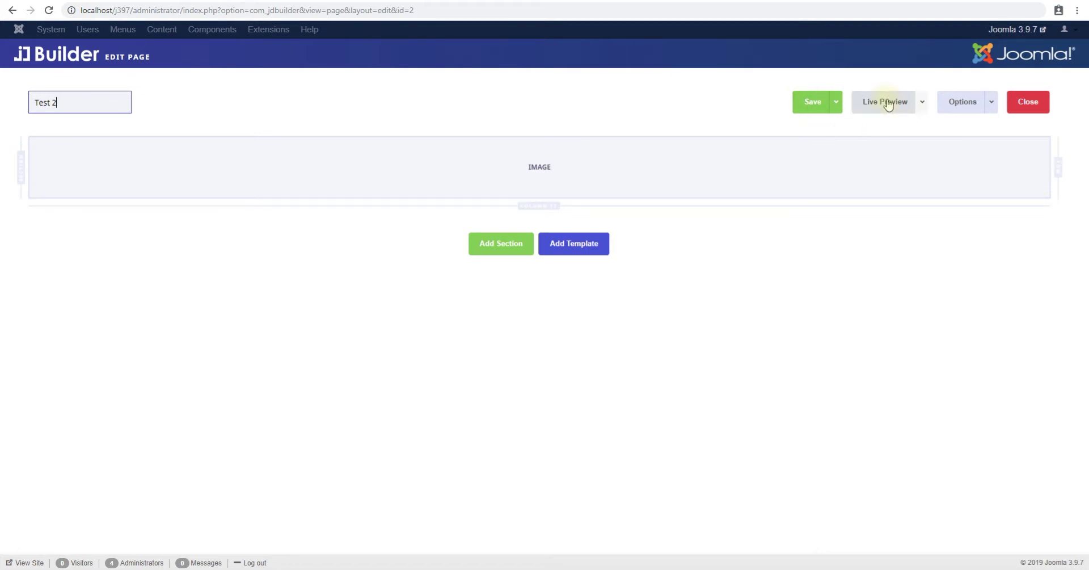
pyautogui.click(923, 104)
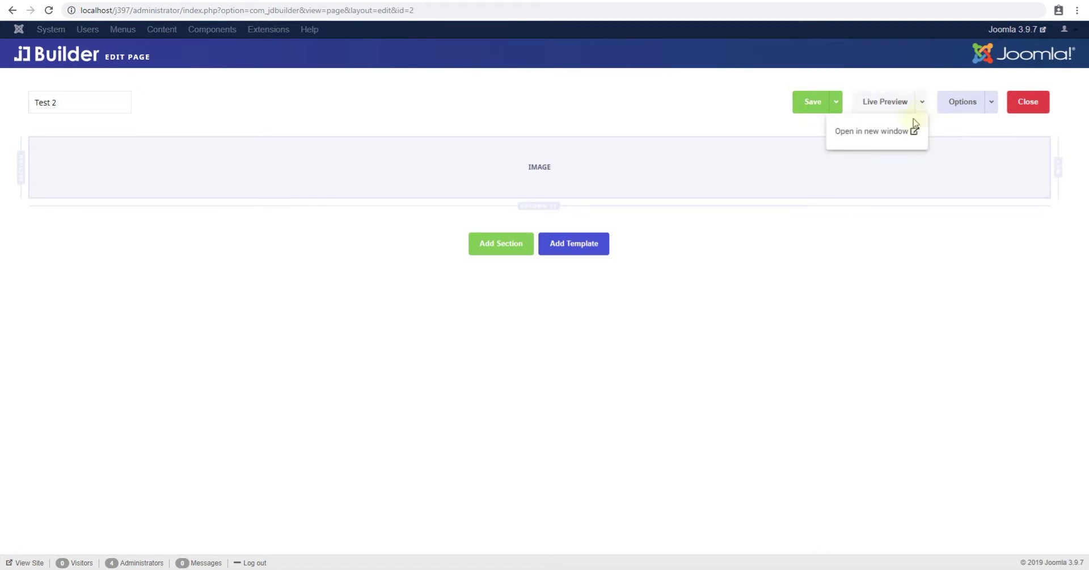
# - Show the car photo in live preview, glancing at the Options list and Exit choices
pyautogui.click(886, 103)
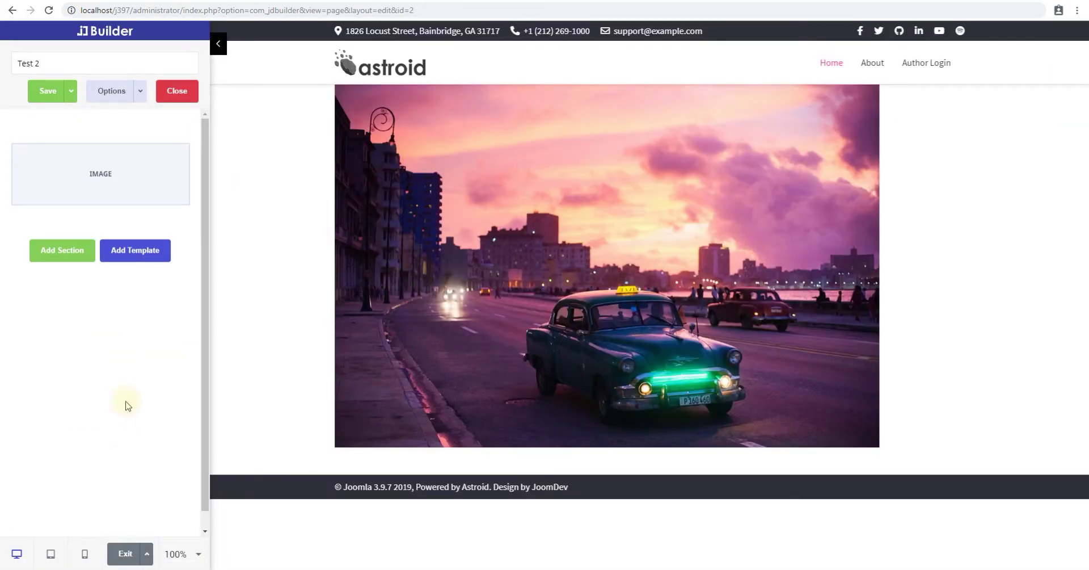
pyautogui.click(140, 90)
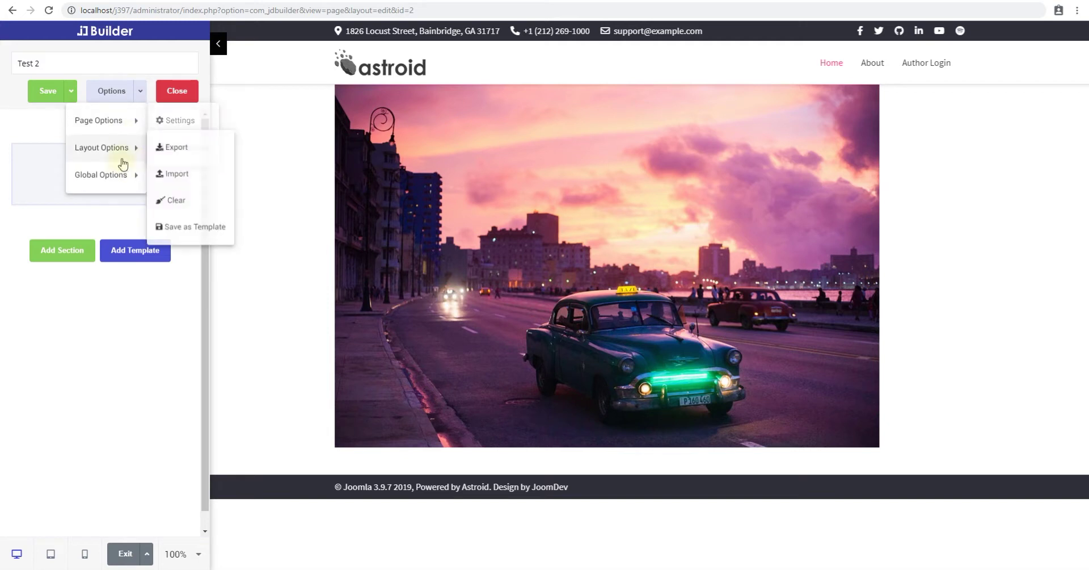
pyautogui.click(146, 553)
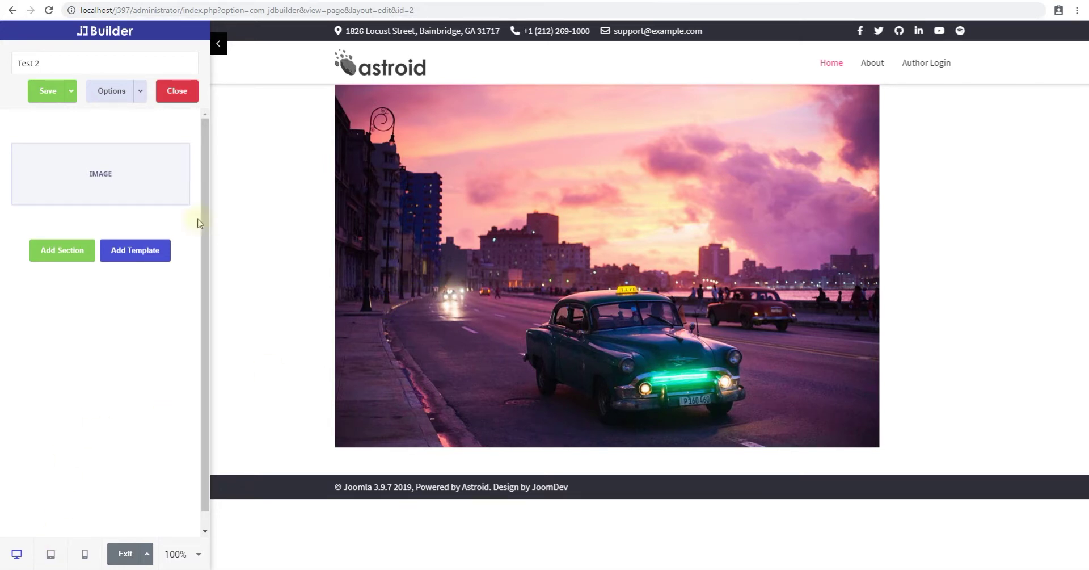
# - Add an Image element below the car photo using images/kids.jpg
pyautogui.click(99, 204)
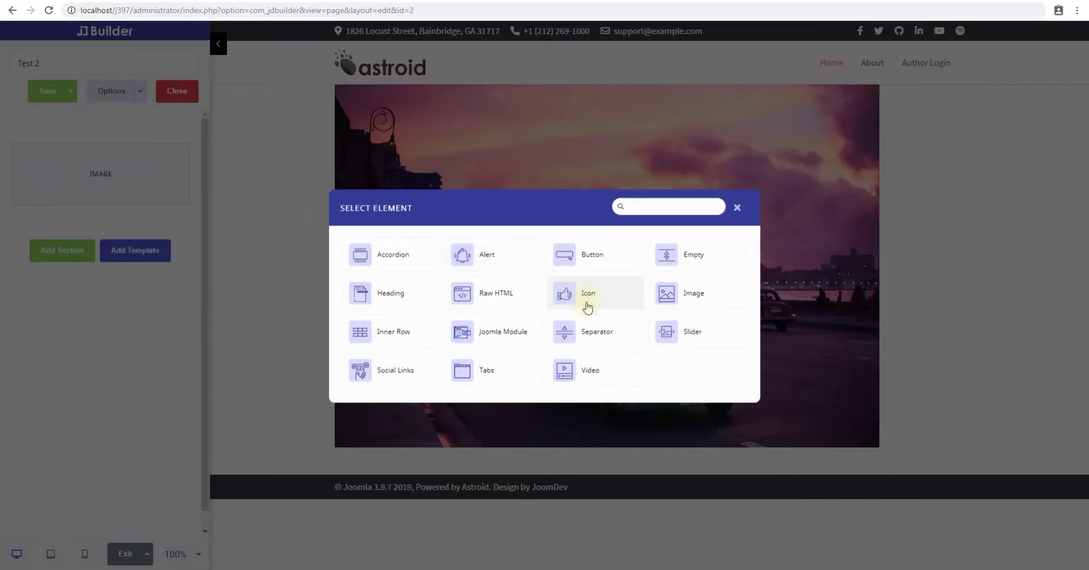
pyautogui.click(683, 298)
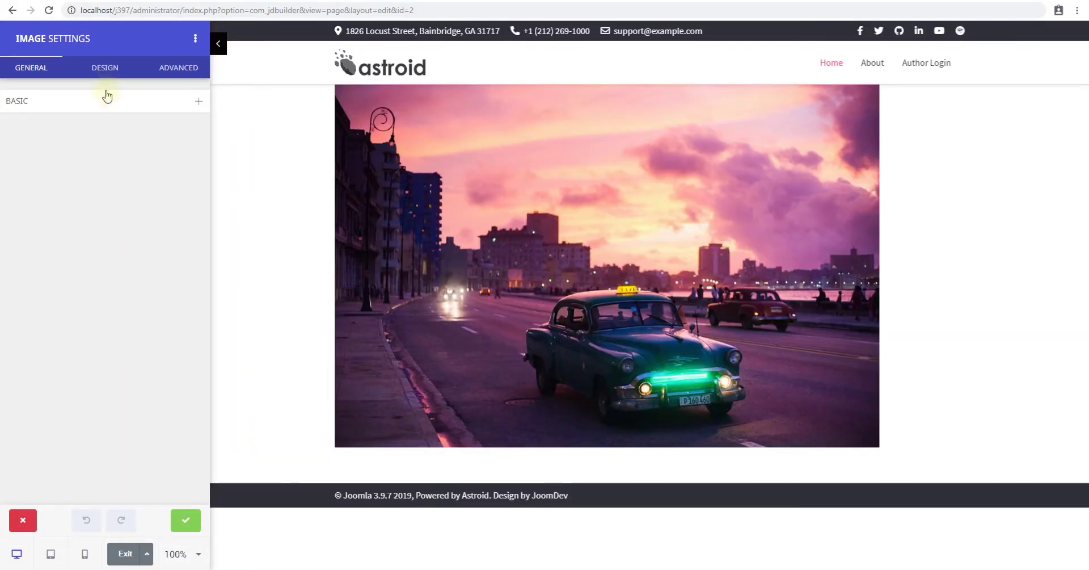
pyautogui.click(106, 96)
pyautogui.click(54, 224)
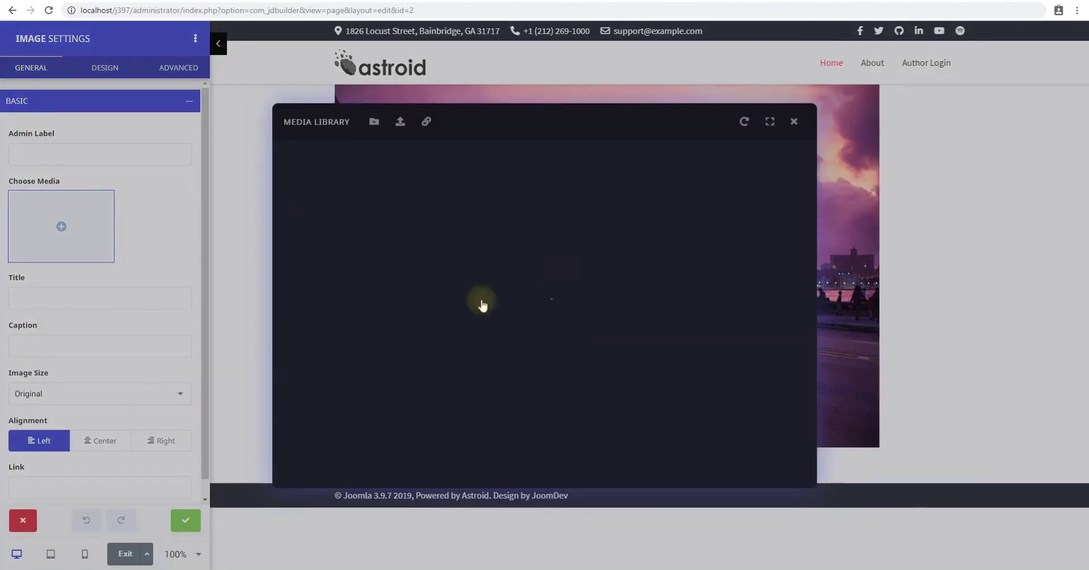
pyautogui.click(342, 369)
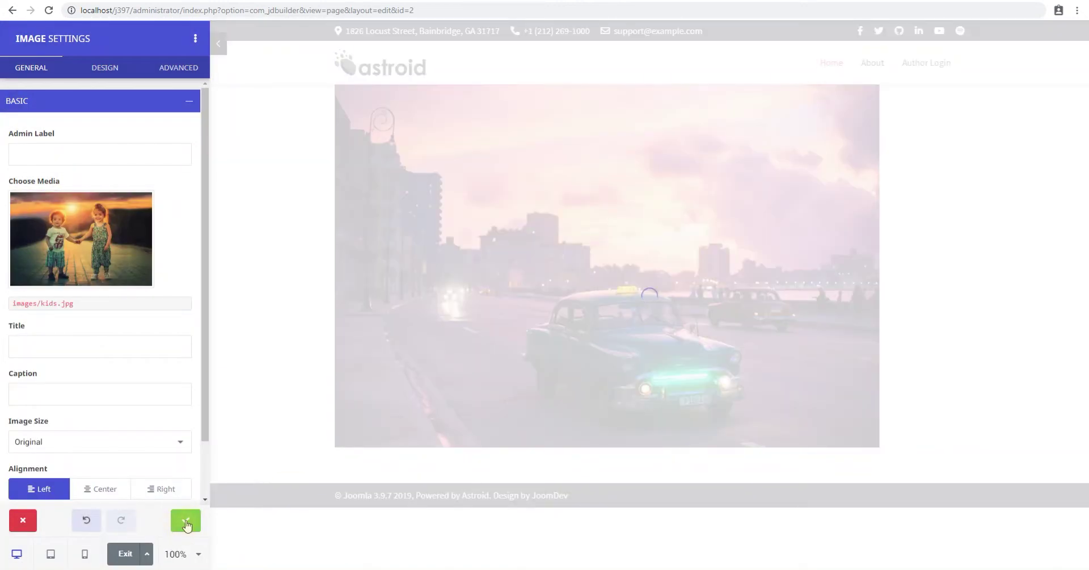
pyautogui.click(186, 520)
pyautogui.scroll(-5, 218, 318)
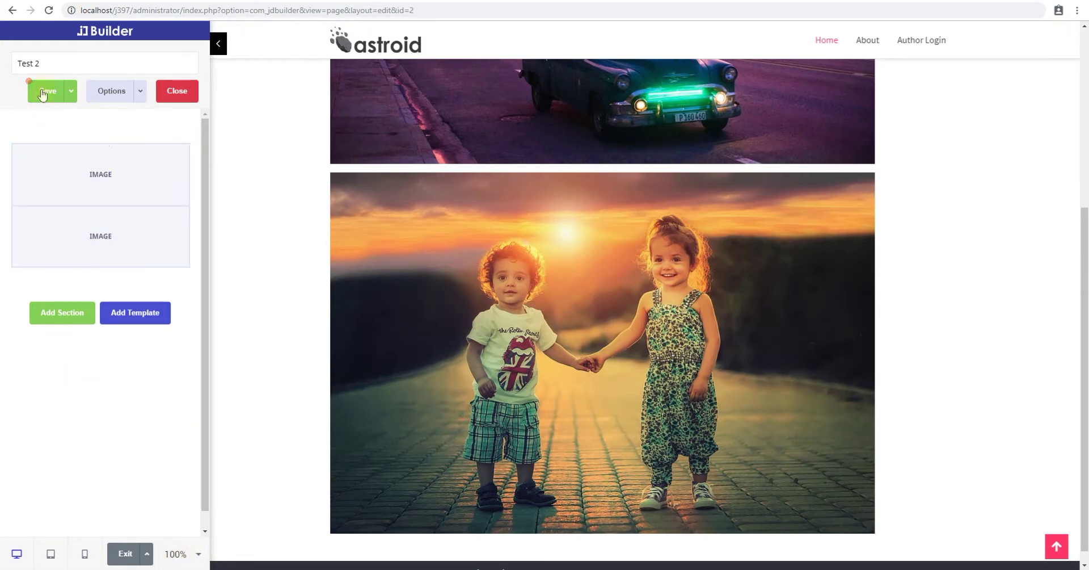
# - Save Test 2 with the car and kids images, then check the public page
pyautogui.click(140, 91)
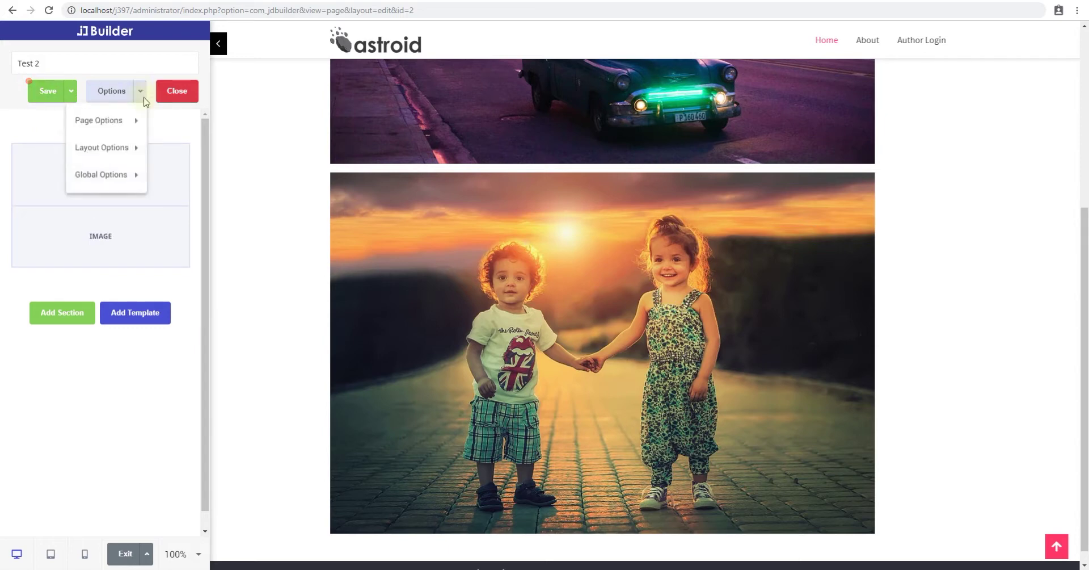
pyautogui.click(148, 555)
pyautogui.click(149, 555)
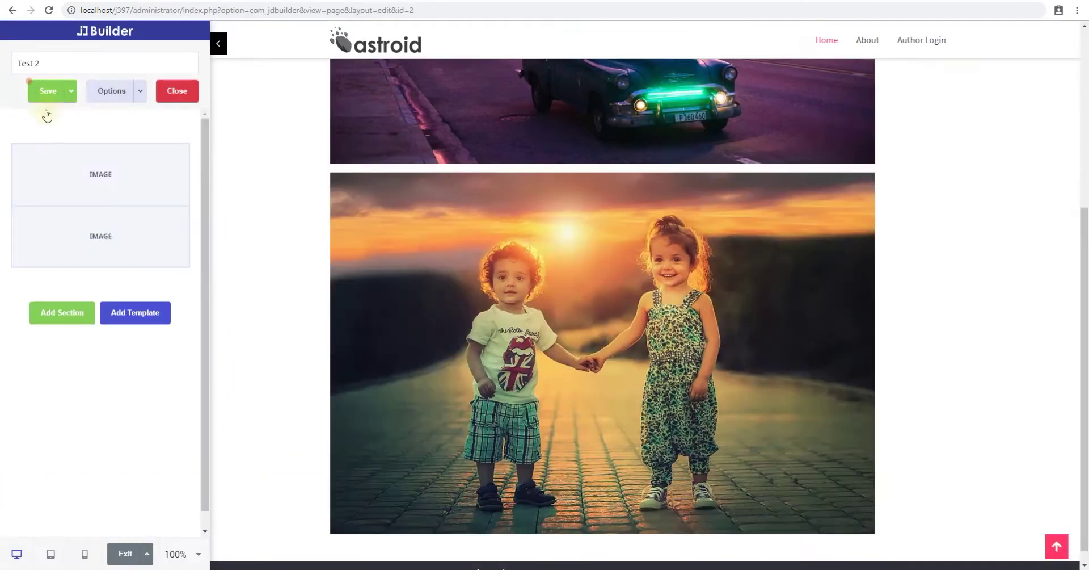
pyautogui.click(40, 94)
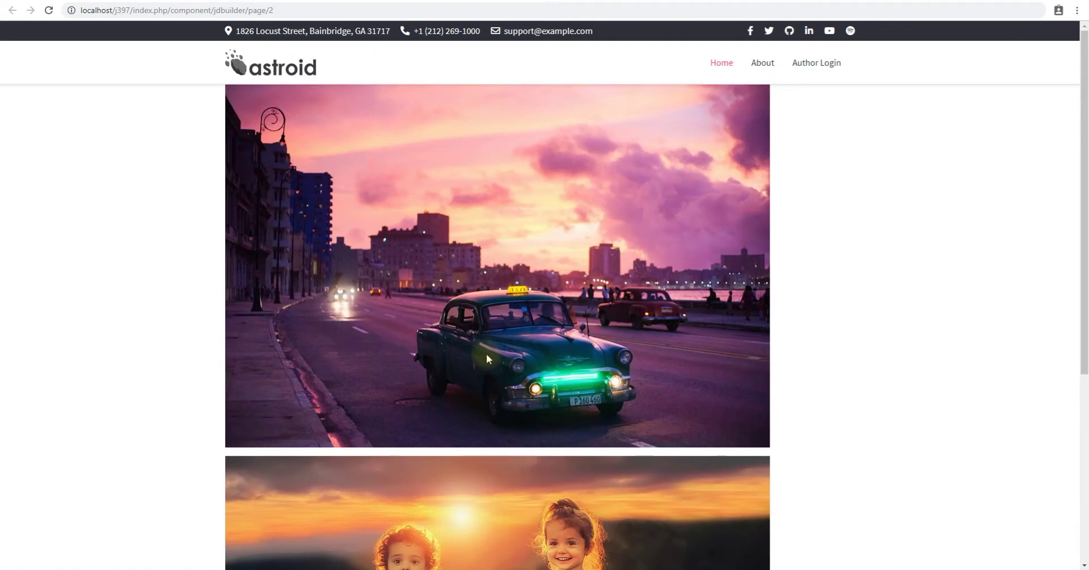
pyautogui.scroll(-4, 485, 352)
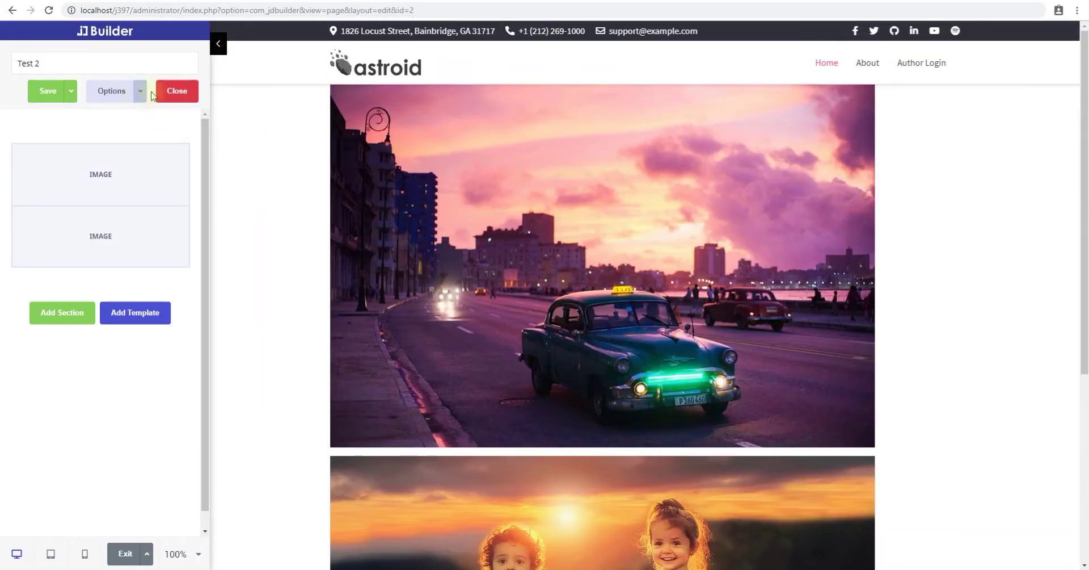
# - Leave live preview and add a third Image element below the kids photo
pyautogui.click(125, 553)
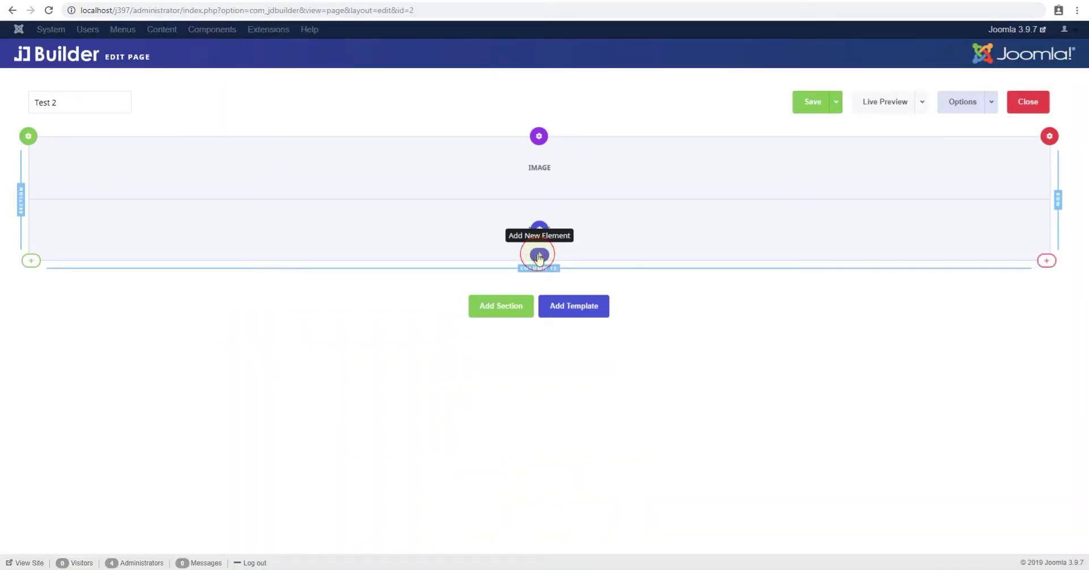
pyautogui.click(537, 253)
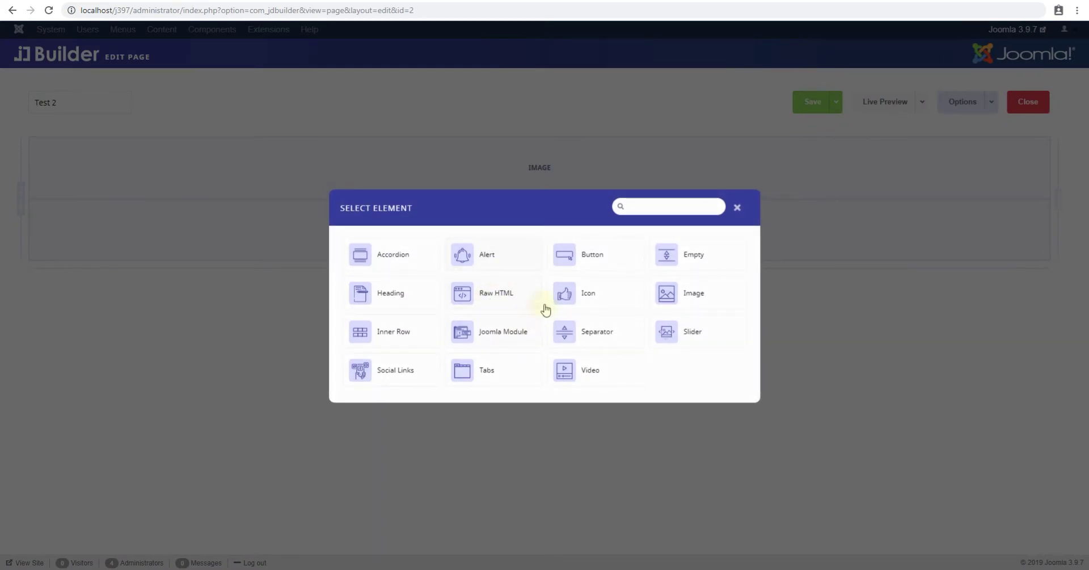
pyautogui.click(691, 294)
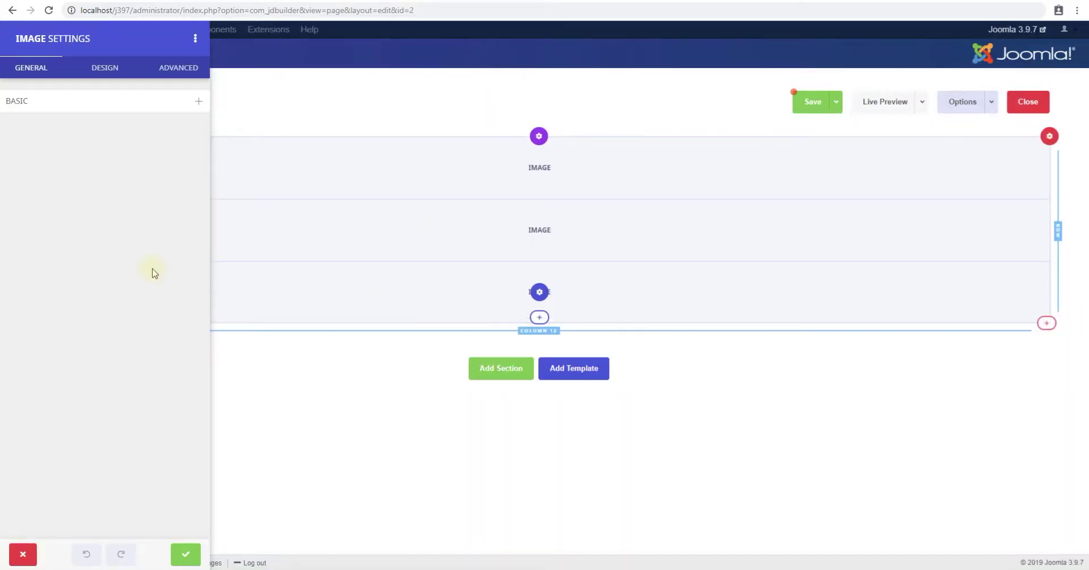
pyautogui.click(83, 101)
# - Set the new image to pizza.jpg from the 2019/07/06 media folder and confirm
pyautogui.click(75, 231)
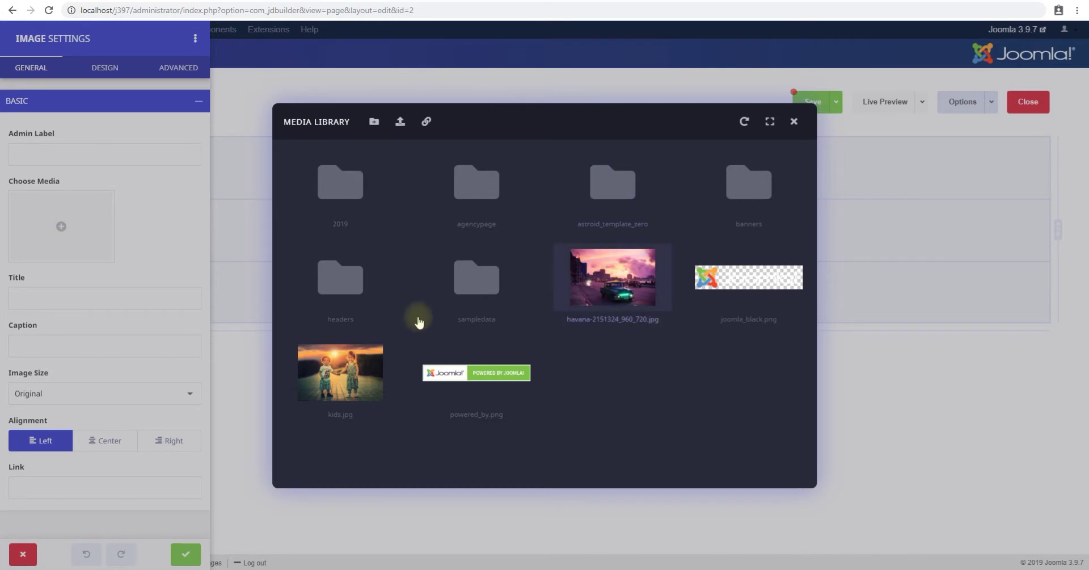
pyautogui.click(331, 183)
pyautogui.doubleClick(343, 186)
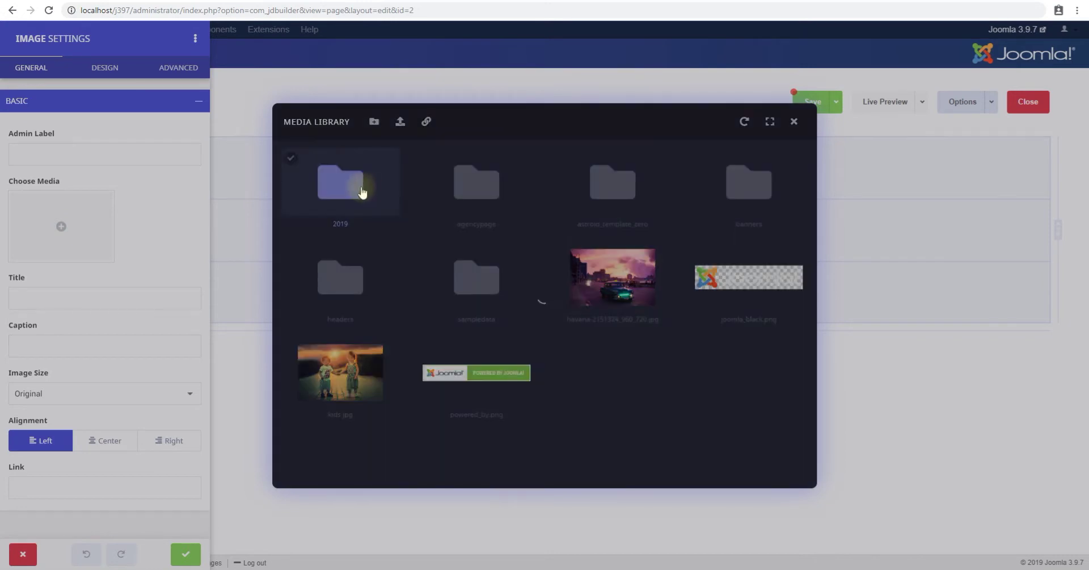
pyautogui.doubleClick(352, 193)
pyautogui.doubleClick(358, 219)
pyautogui.click(487, 209)
pyautogui.doubleClick(488, 209)
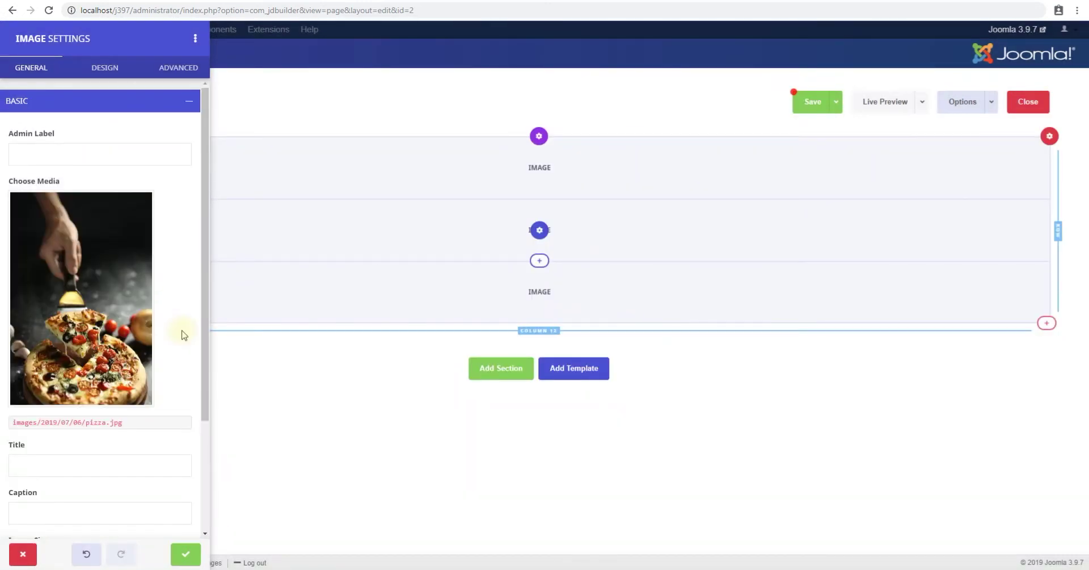
pyautogui.click(186, 553)
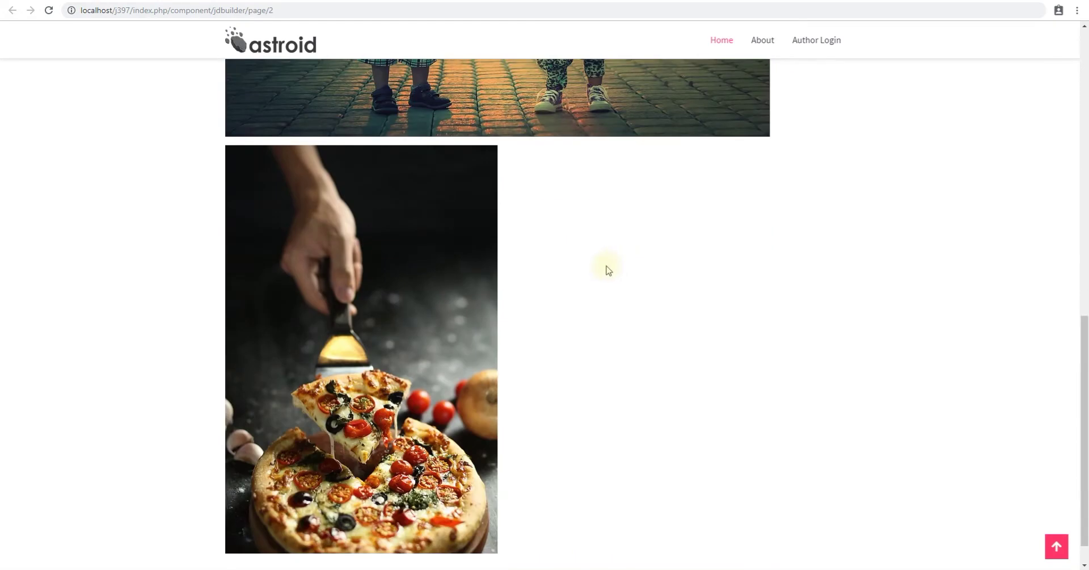
pyautogui.scroll(-1, 608, 266)
# - Review the three images on the frontend page, then close that tab to reach the Test 2 editor
pyautogui.scroll(1, 411, 264)
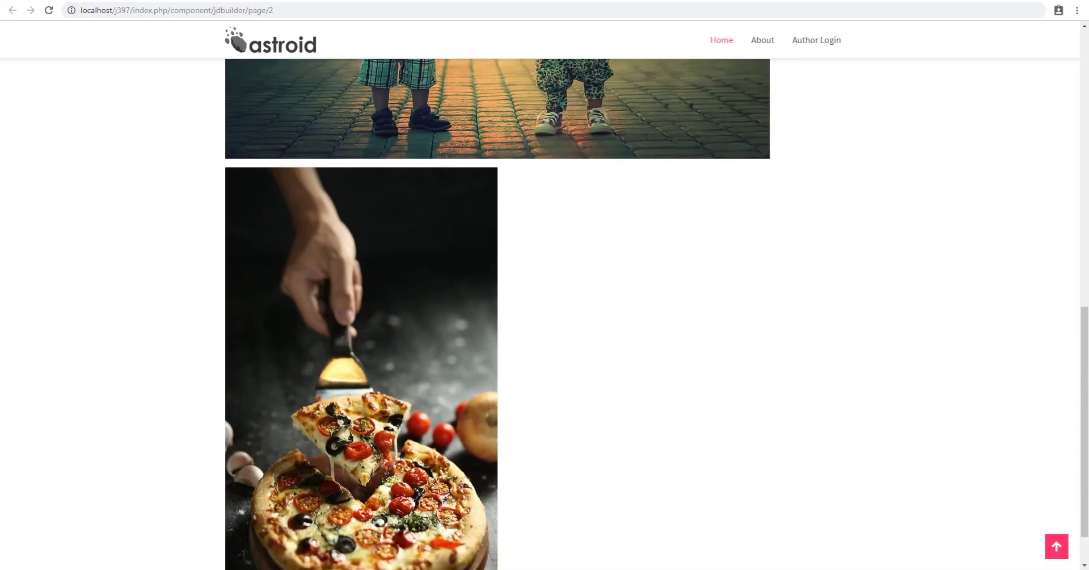
pyautogui.hotkey('ctrl', 'w')
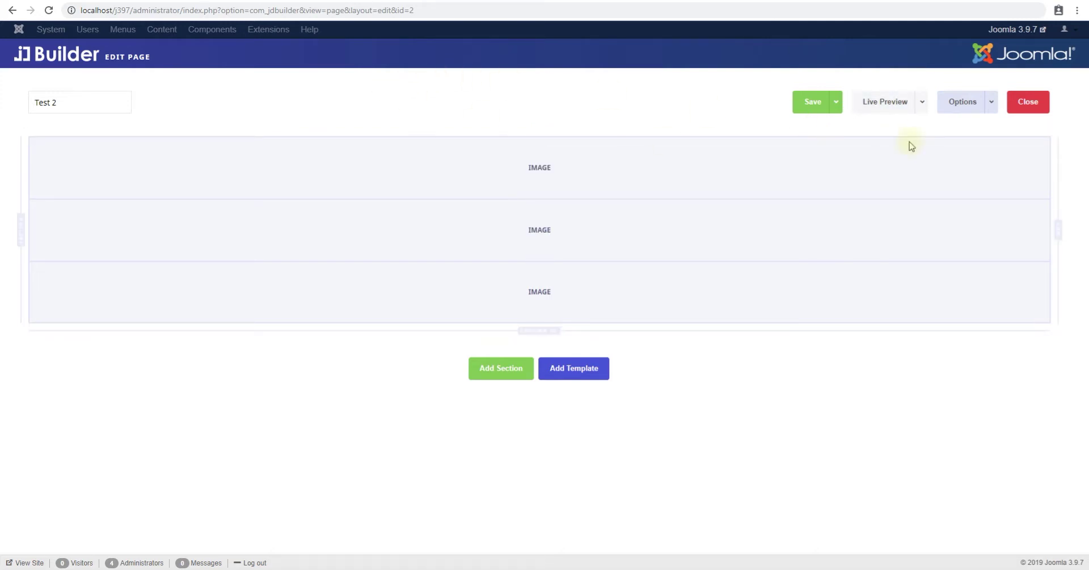
# - In live preview, check the other images' settings, then open the pizza image's Element Settings
pyautogui.click(865, 100)
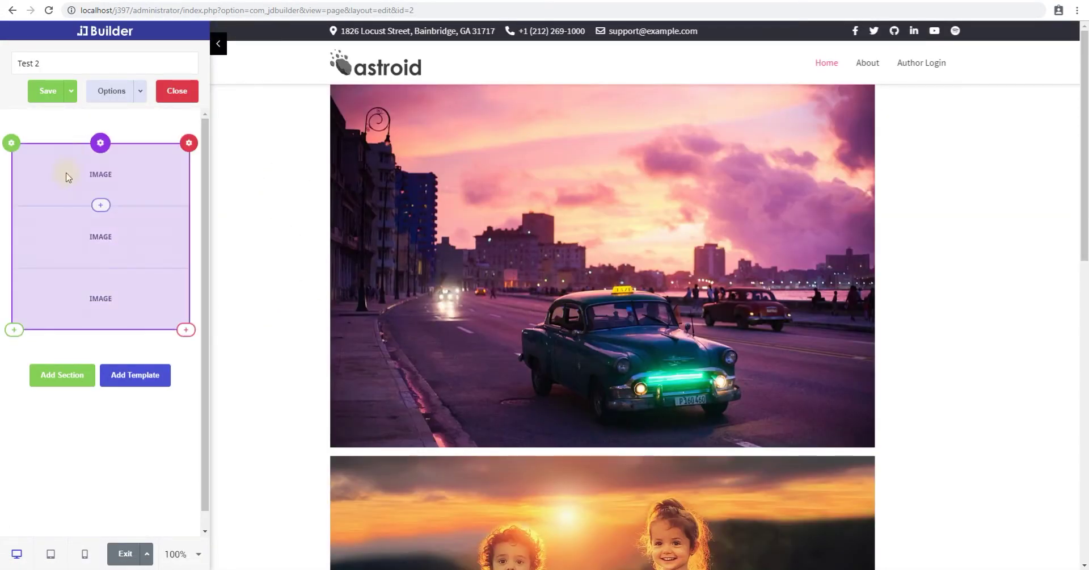
pyautogui.scroll(-6, 564, 312)
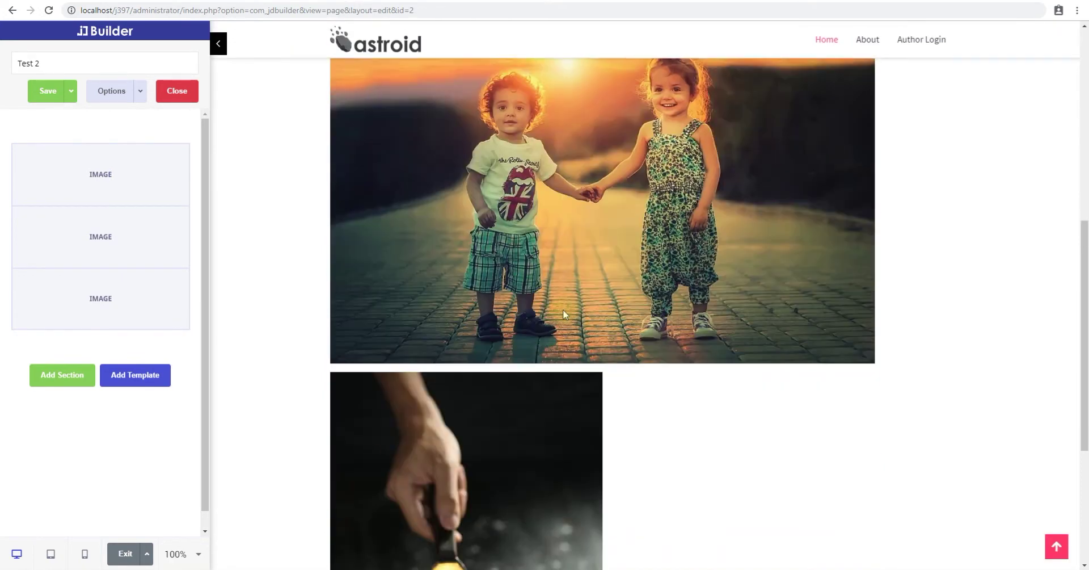
pyautogui.click(101, 299)
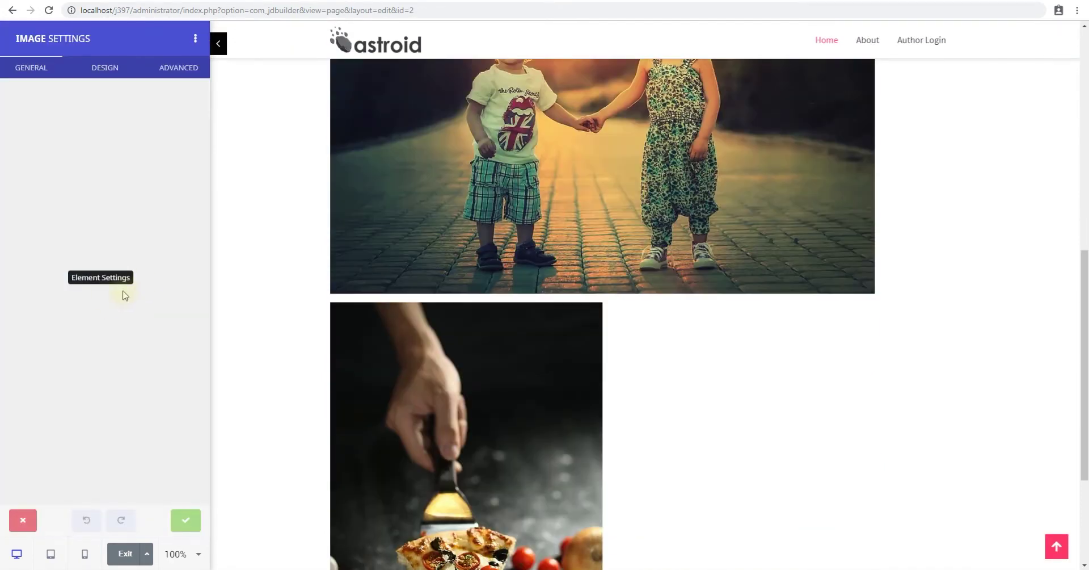
pyautogui.click(23, 519)
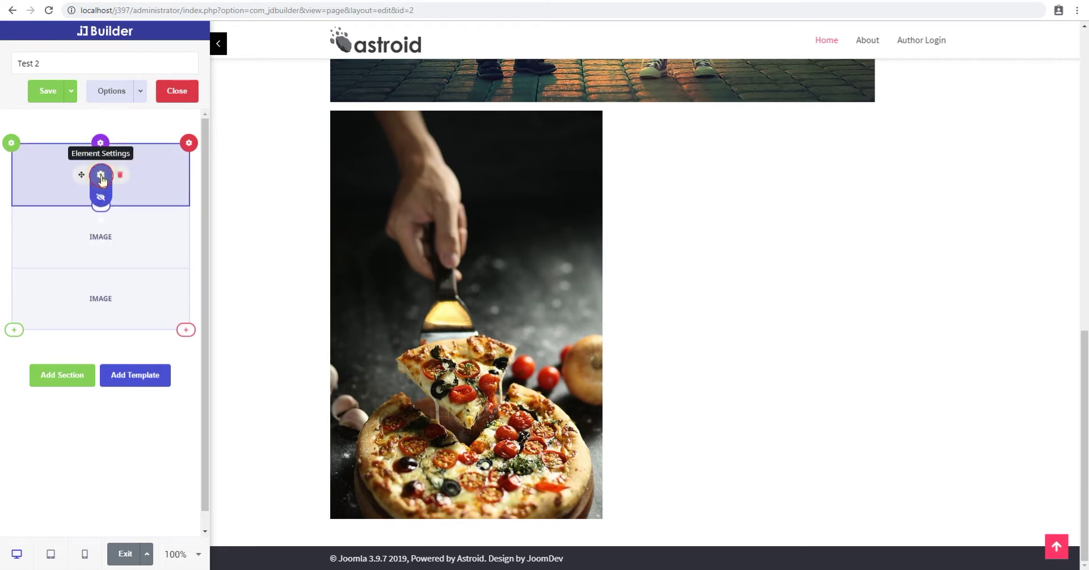
pyautogui.click(100, 177)
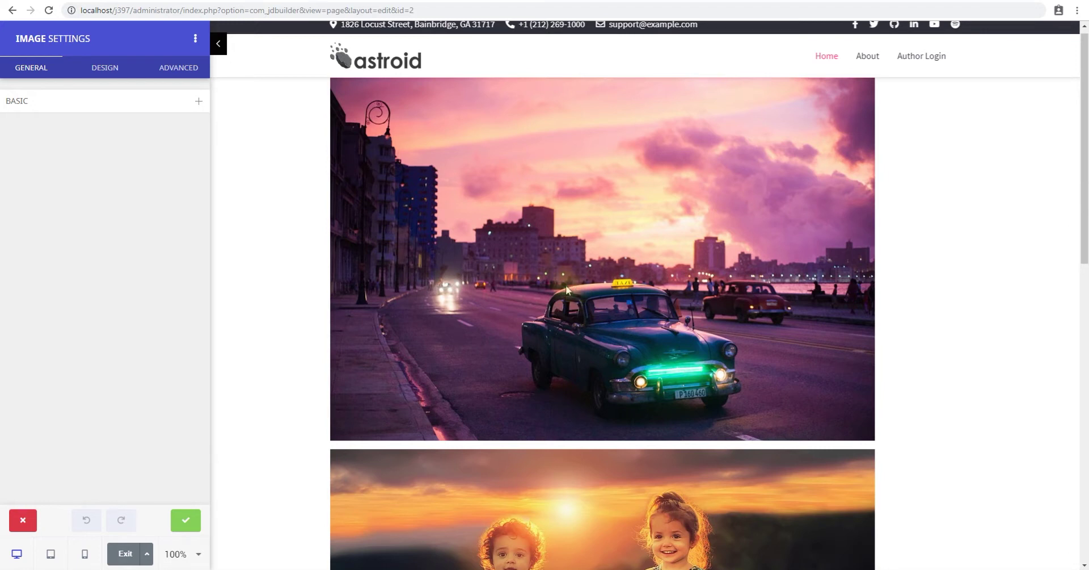
pyautogui.click(21, 519)
pyautogui.moveTo(100, 300)
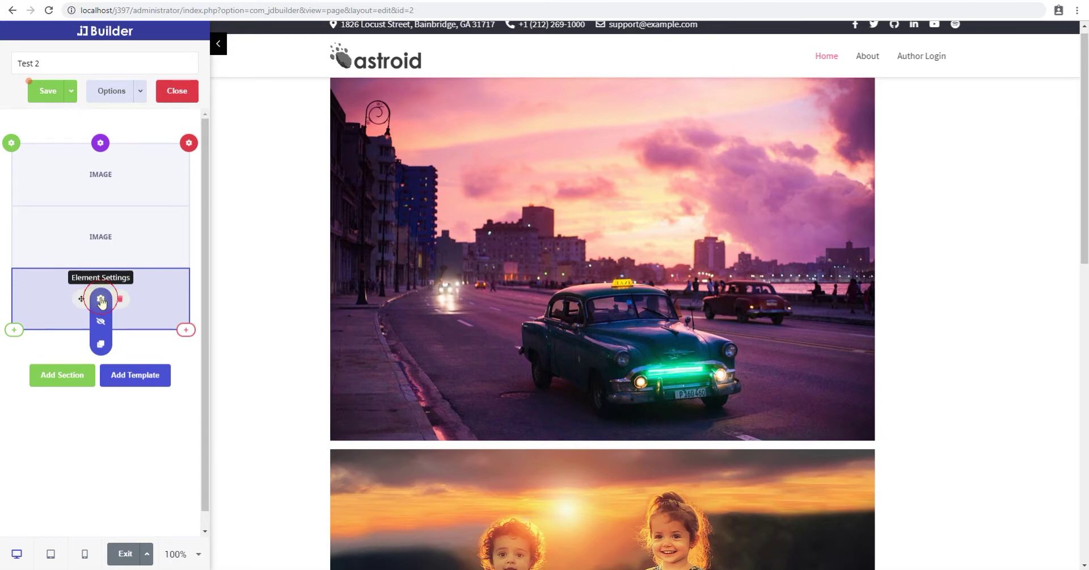
pyautogui.click(101, 300)
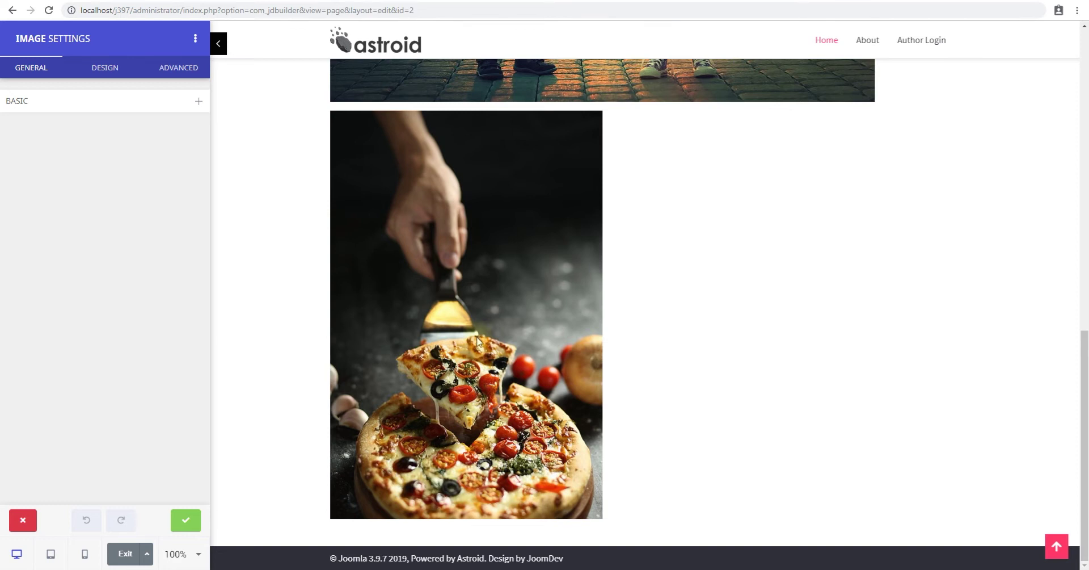
# - Preview tablet and mobile layouts and change the pizza image's size to Custom
pyautogui.click(50, 553)
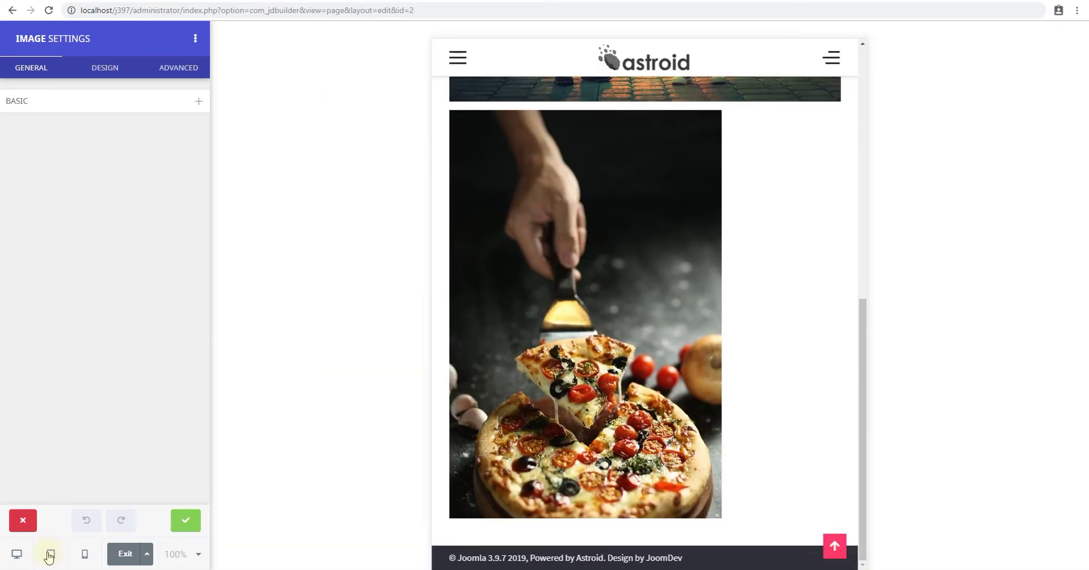
pyautogui.click(82, 553)
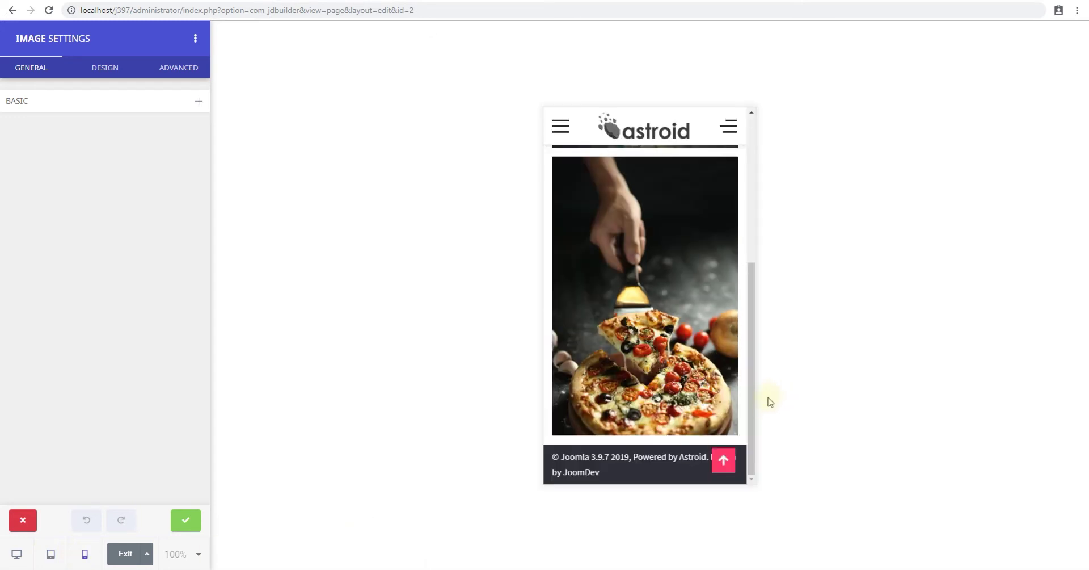
pyautogui.click(196, 108)
pyautogui.scroll(-3, 175, 323)
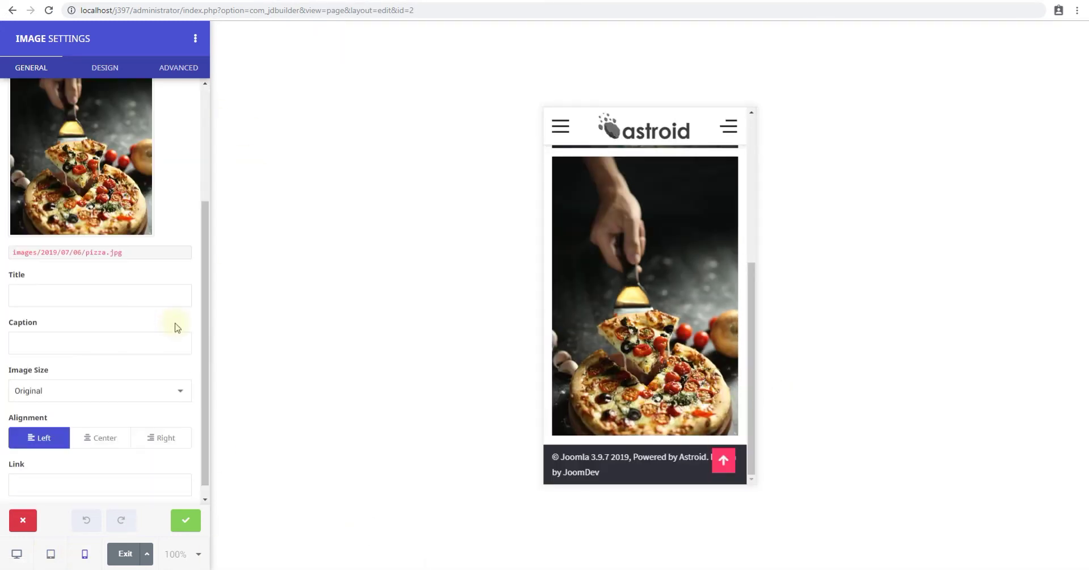
pyautogui.click(103, 380)
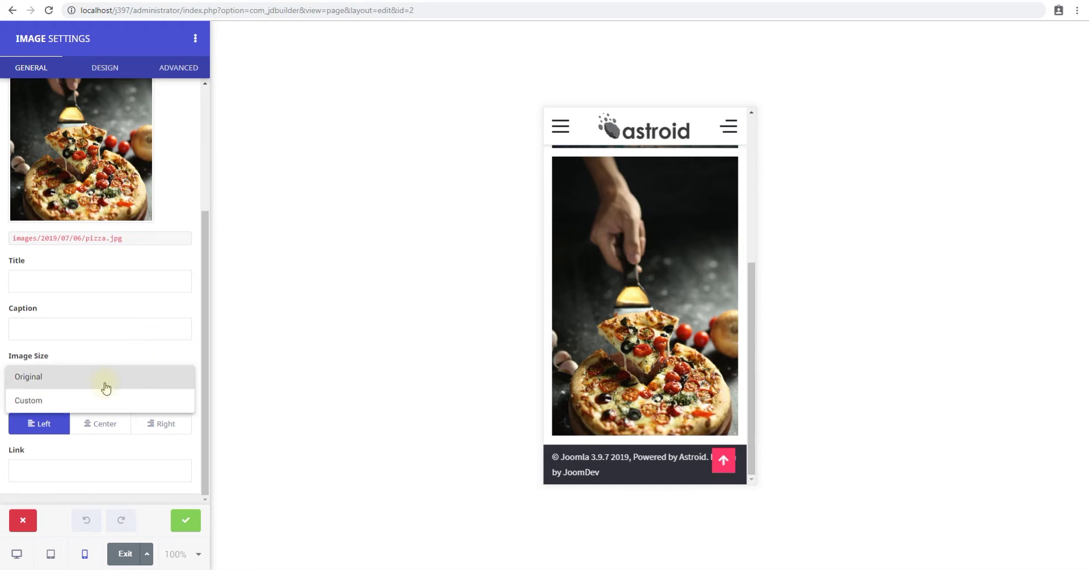
pyautogui.click(68, 400)
pyautogui.scroll(-2, 85, 386)
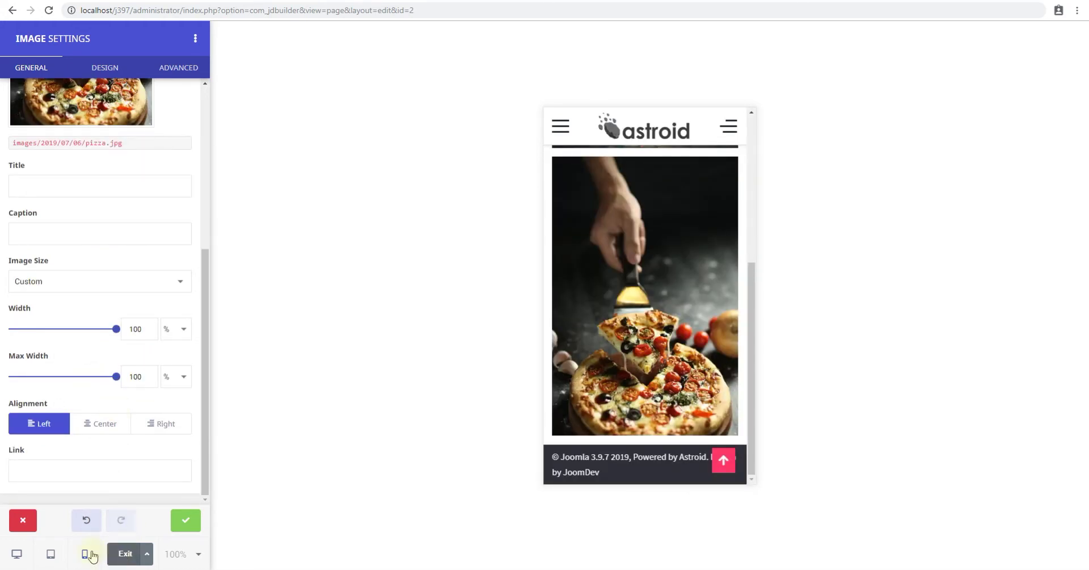
# - Check the 100% Width per device, switching the preview to tablet and back to desktop
pyautogui.click(42, 309)
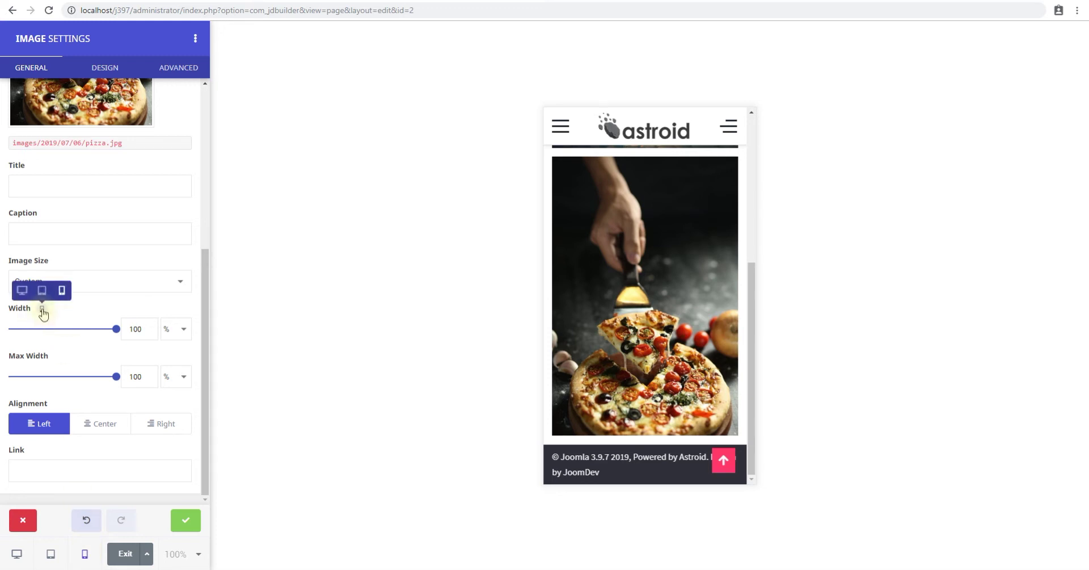
pyautogui.click(42, 291)
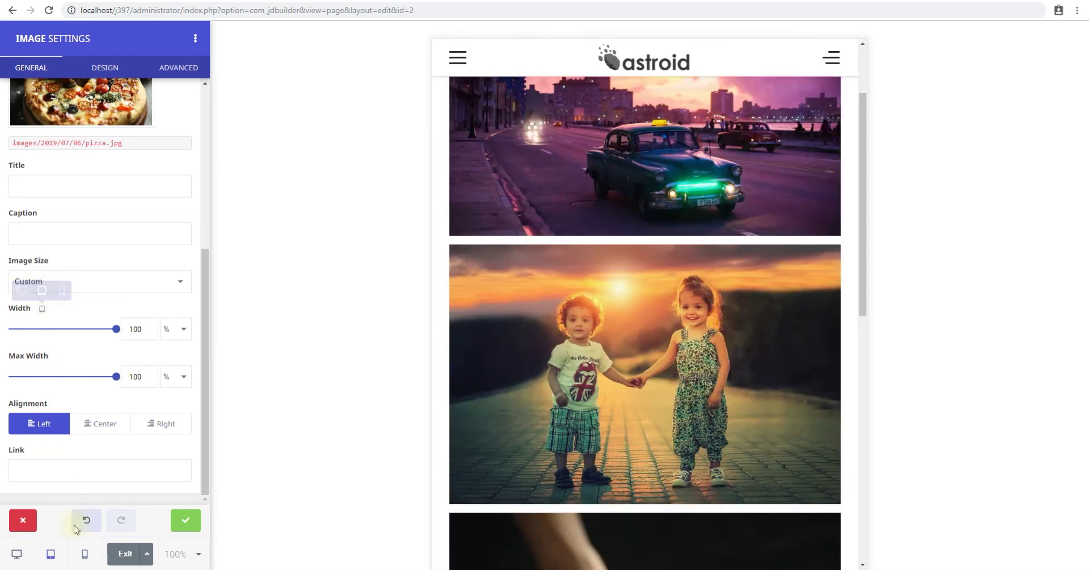
pyautogui.moveTo(42, 308)
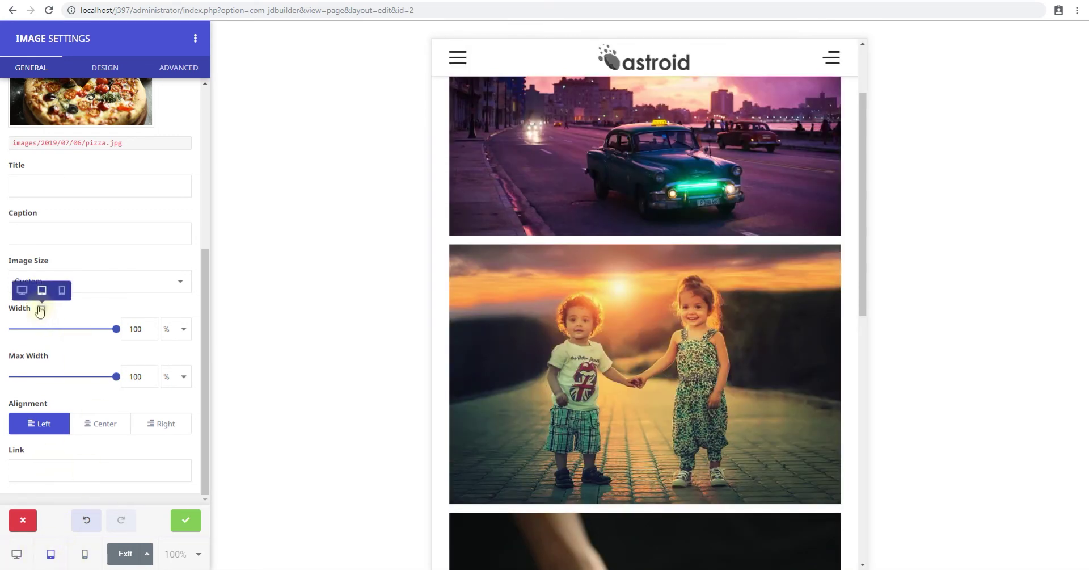
pyautogui.click(21, 290)
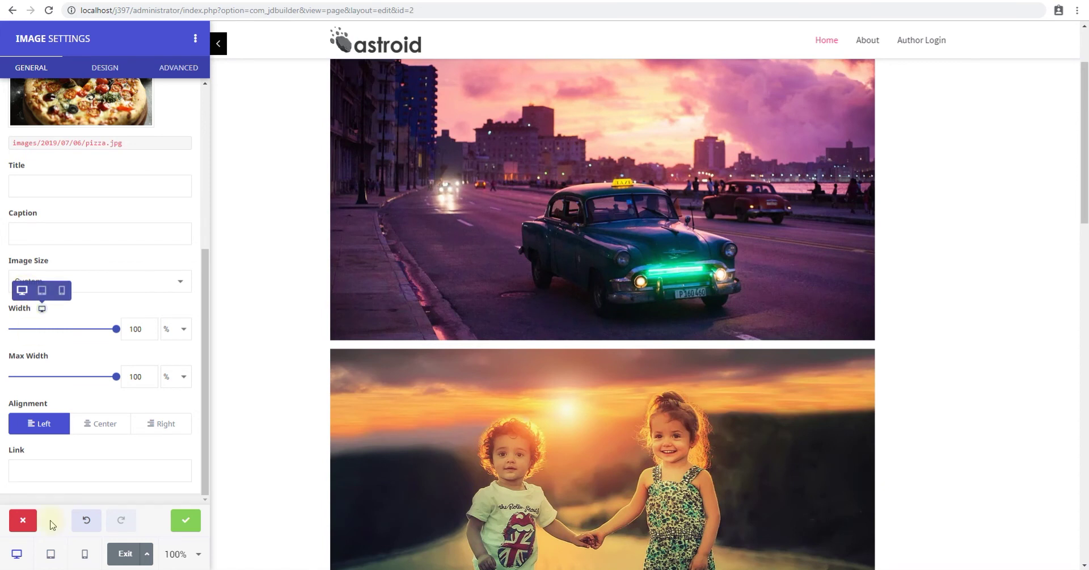
# - Apply the pizza sizing, reload the live preview, then exit and save the three-image page
pyautogui.click(126, 552)
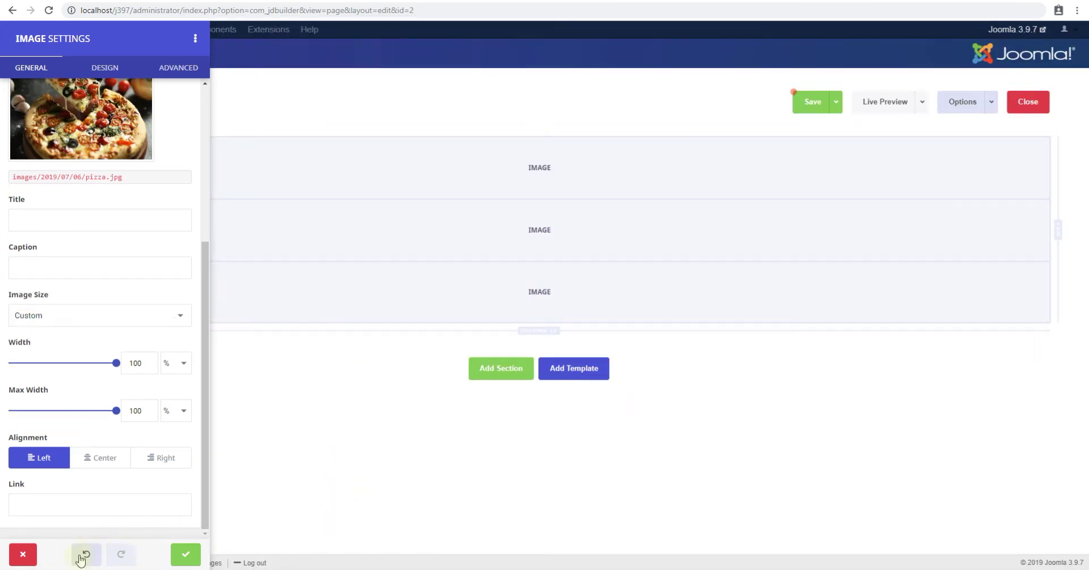
pyautogui.click(186, 554)
pyautogui.click(898, 103)
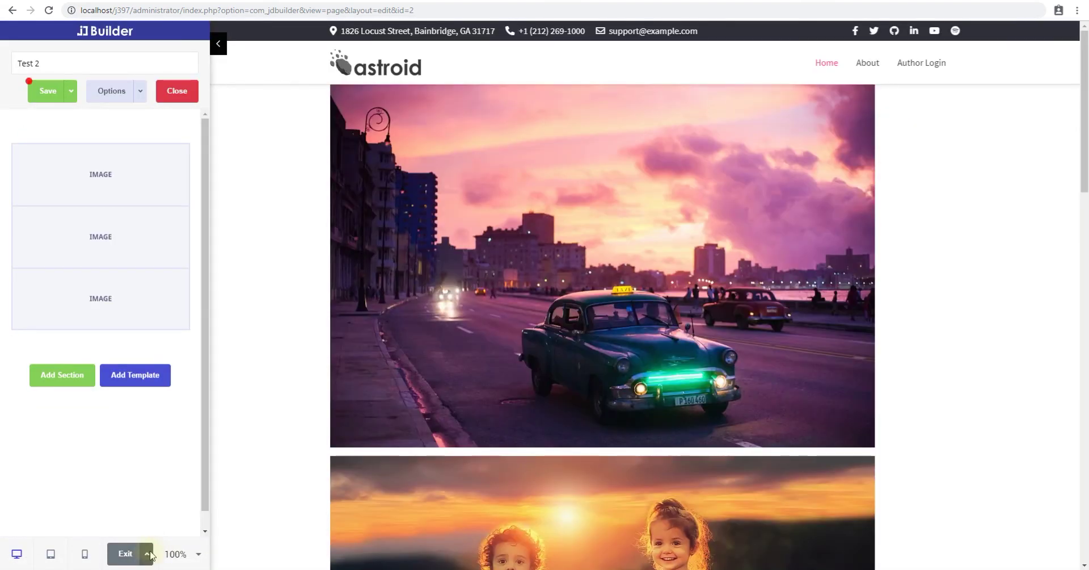
pyautogui.click(149, 554)
pyautogui.click(109, 521)
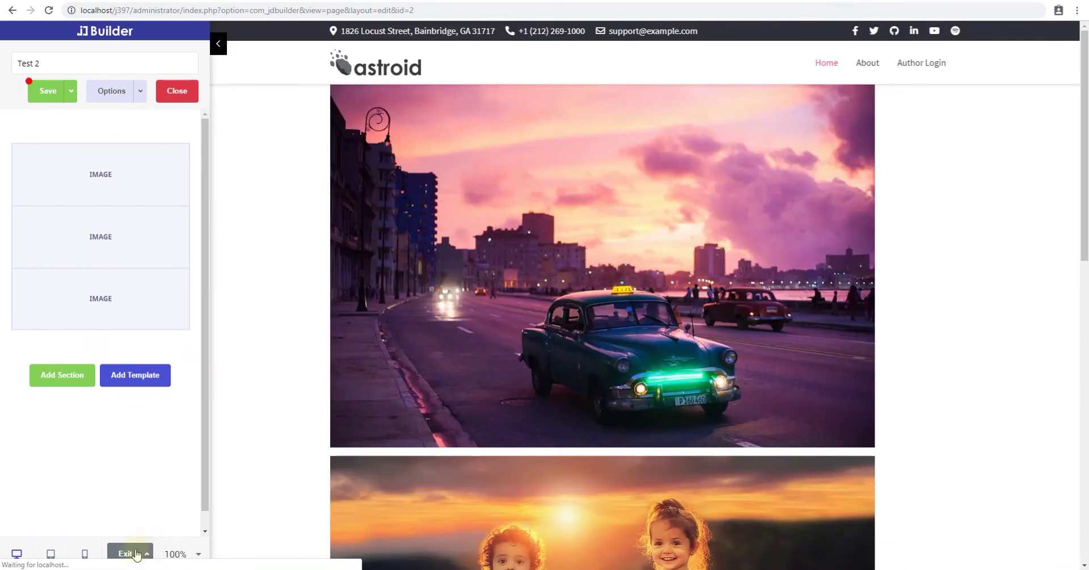
pyautogui.click(136, 554)
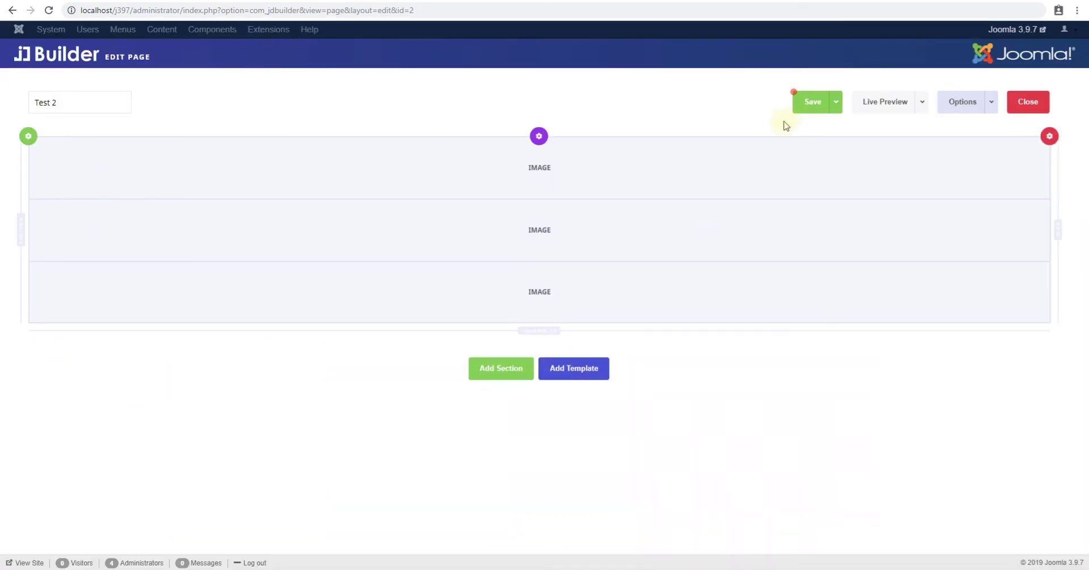
pyautogui.click(798, 99)
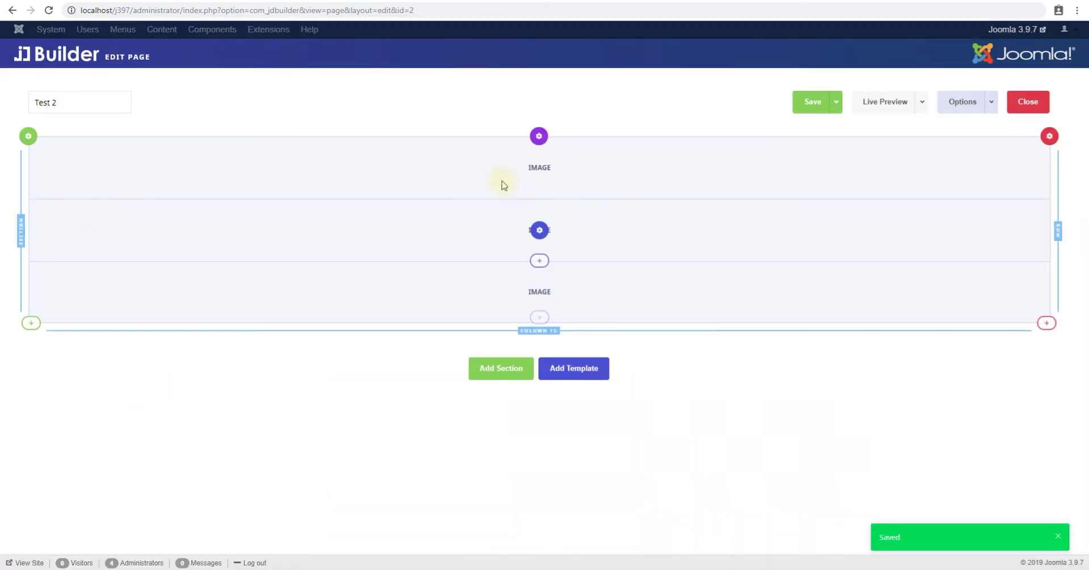